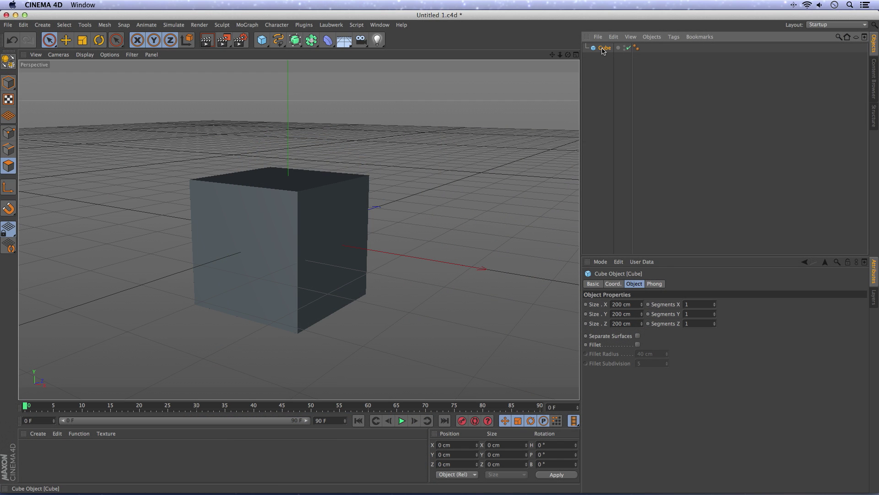
# Make the cube 100 cm on X, Y and Z with filleted edges using 10 subdivisions.
pyautogui.doubleClick(634, 303)
pyautogui.write('100')
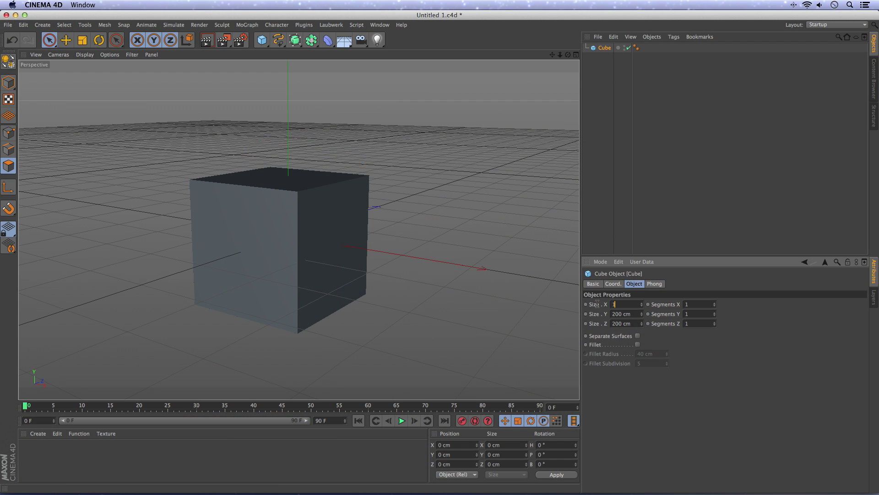
pyautogui.press('Tab')
pyautogui.write('100')
pyautogui.press('Tab')
pyautogui.write('1')
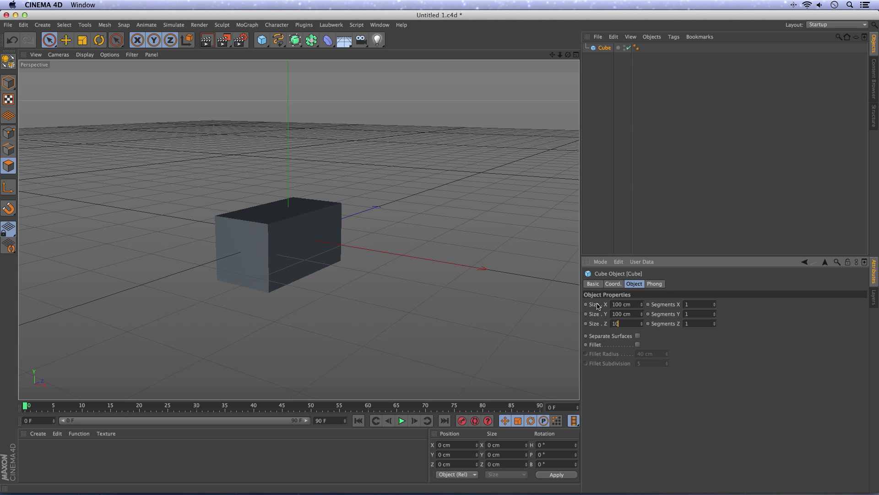
pyautogui.press('Tab')
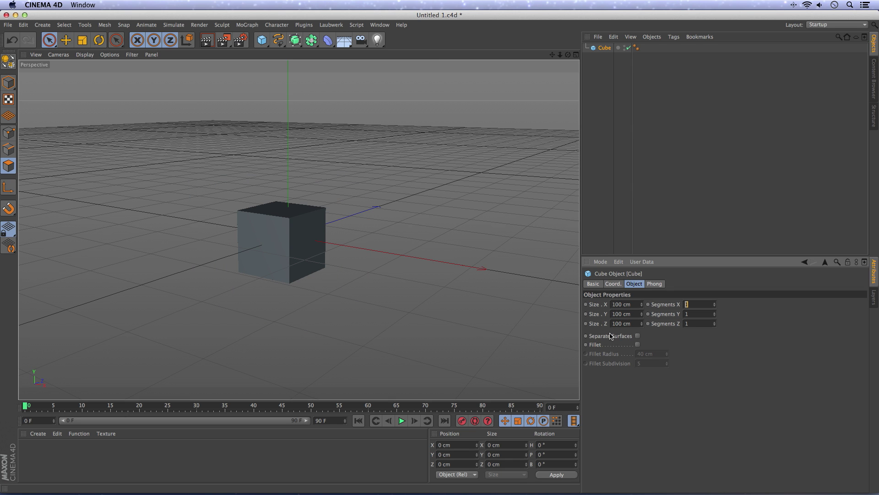
pyautogui.click(638, 344)
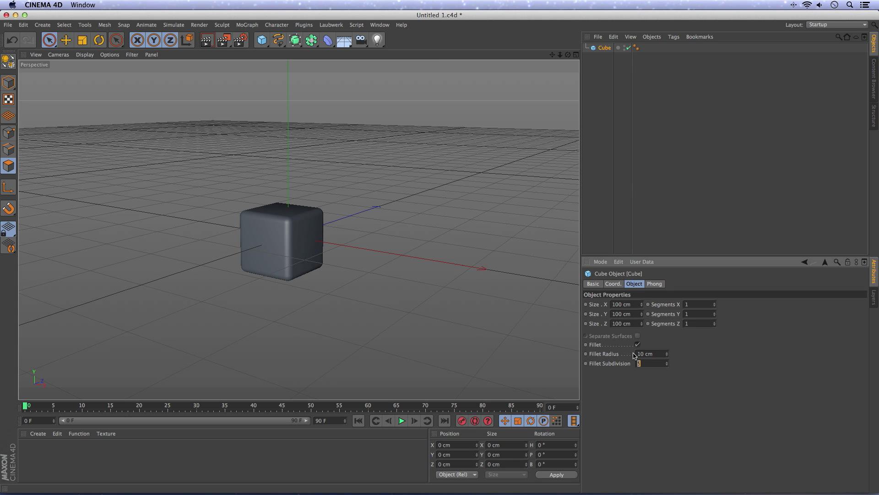
pyautogui.press('Return')
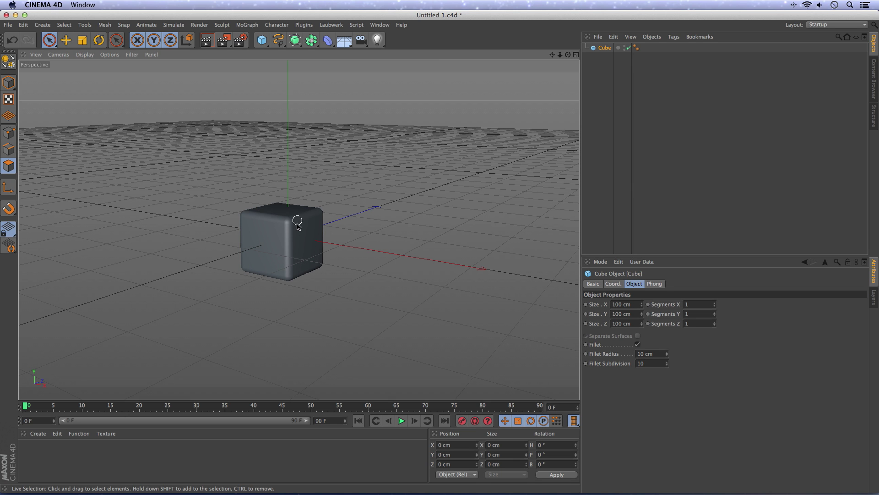
# Raise the cube to P.Y 50 cm and move it back and to the right.
pyautogui.click(614, 283)
pyautogui.doubleClick(631, 315)
pyautogui.write('50')
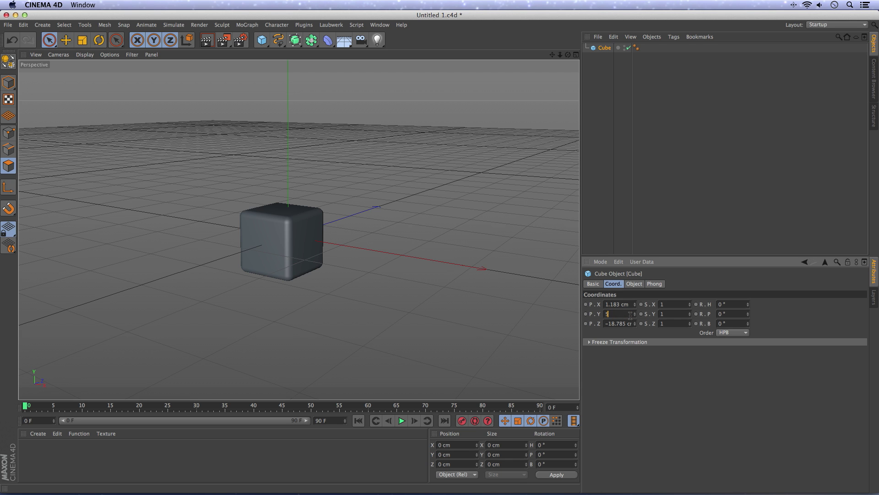
pyautogui.press('Return')
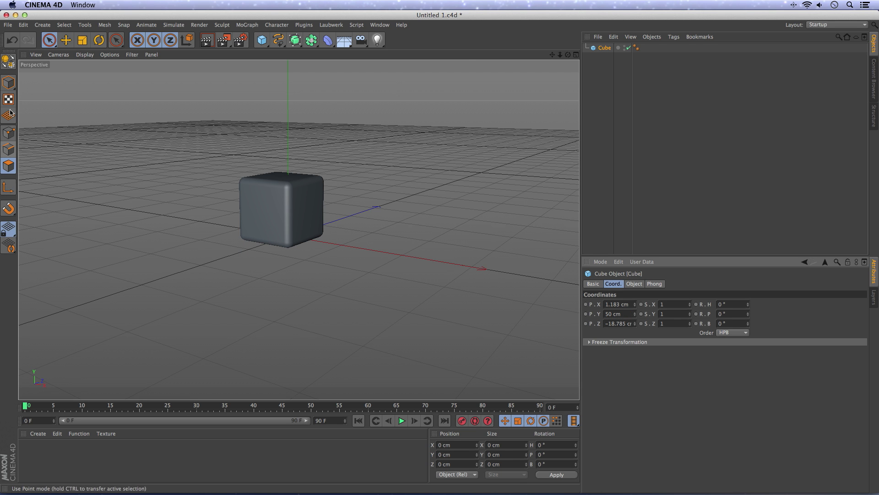
pyautogui.click(280, 211)
pyautogui.click(8, 186)
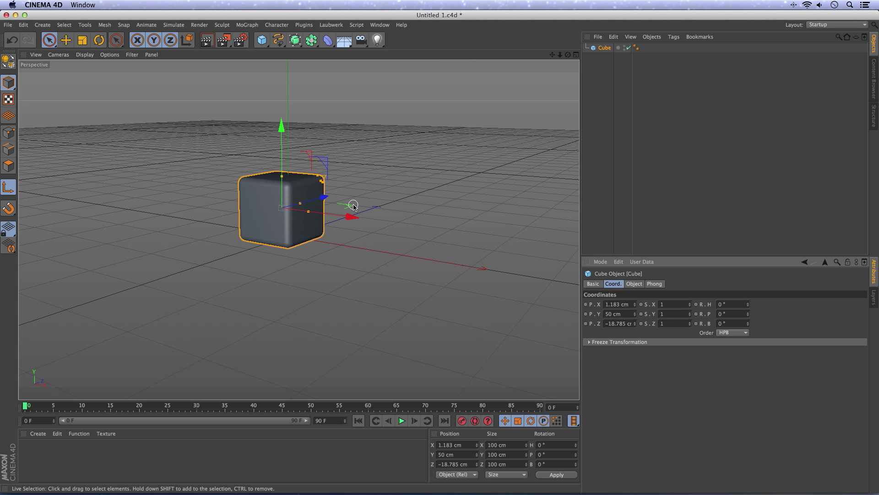
pyautogui.moveTo(356, 208); pyautogui.dragTo(464, 201)
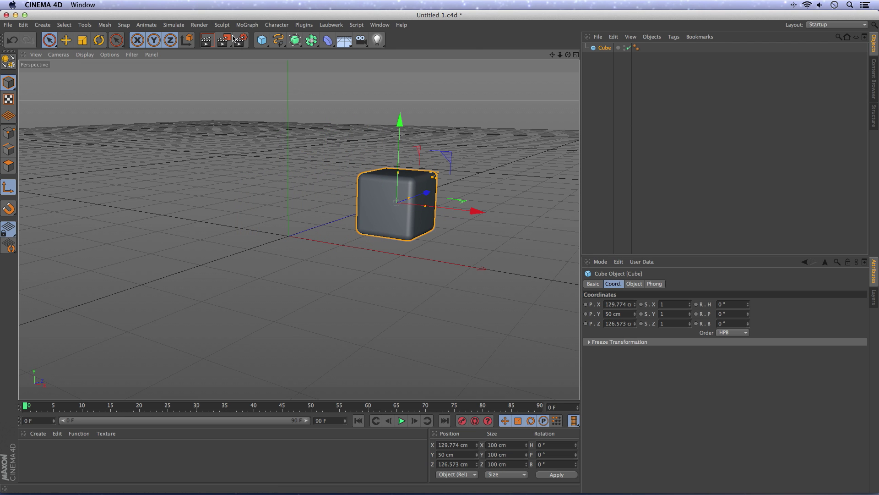
# Add a sphere with a 50 cm radius at P.Y 50 cm, placed next to the cube.
pyautogui.click(262, 40)
pyautogui.click(461, 78)
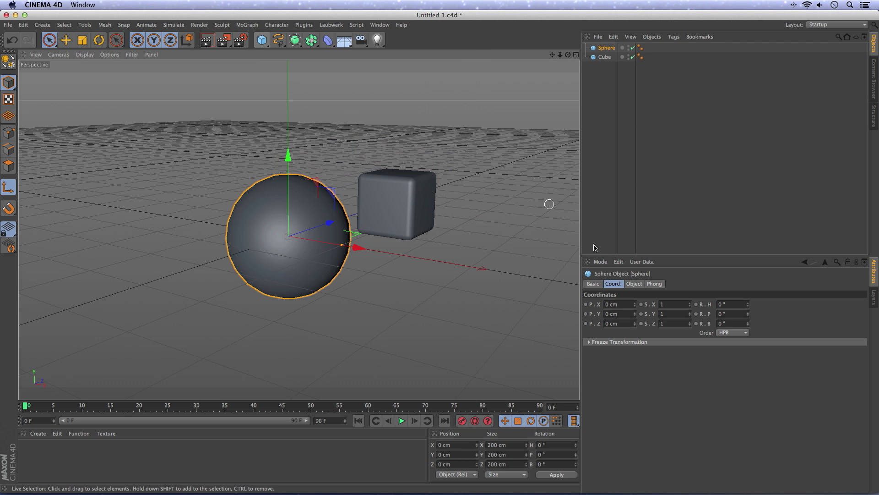
pyautogui.click(637, 284)
pyautogui.moveTo(649, 305); pyautogui.dragTo(617, 304)
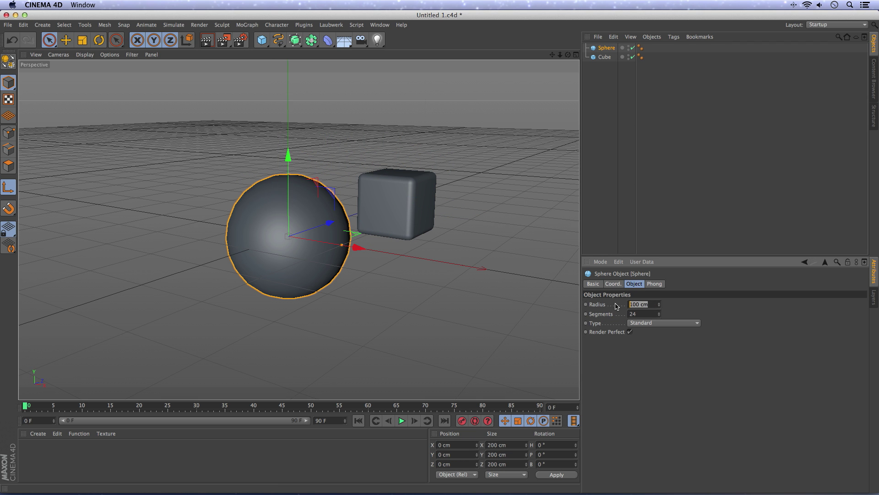
pyautogui.write('50')
pyautogui.press('Tab')
pyautogui.click(614, 284)
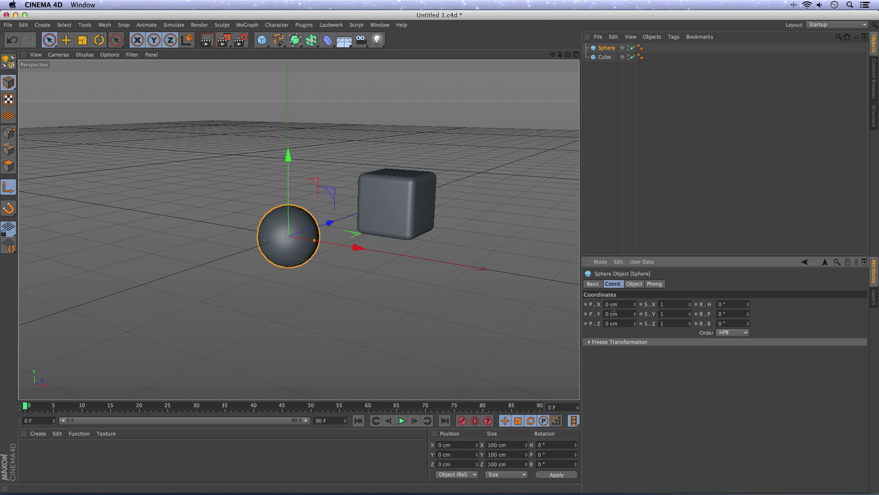
pyautogui.write('50')
pyautogui.press('Return')
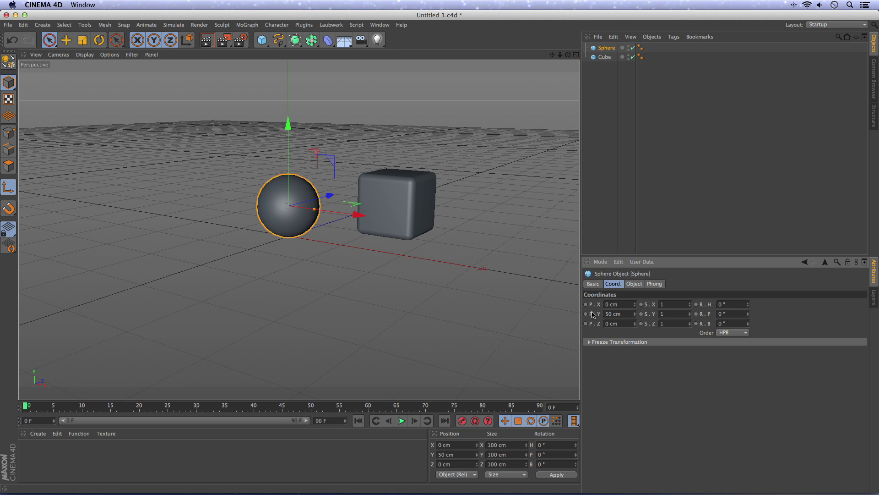
pyautogui.moveTo(354, 203); pyautogui.dragTo(385, 203)
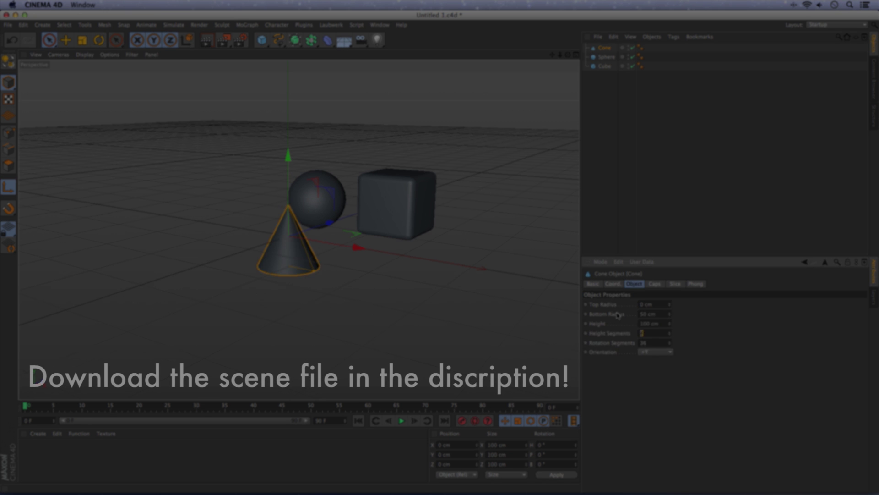
# Add a tube rotated 90° onto its side, then add a Floor object beneath the shapes.
pyautogui.click(264, 44)
pyautogui.click(433, 85)
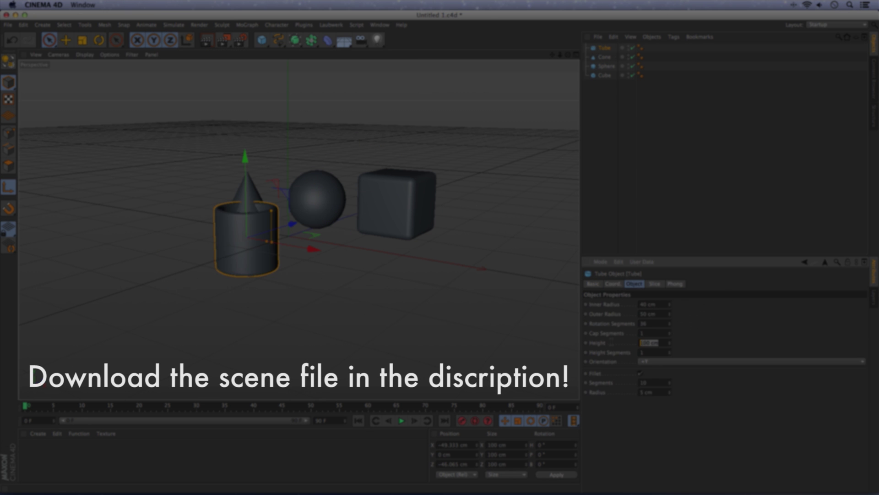
pyautogui.click(635, 283)
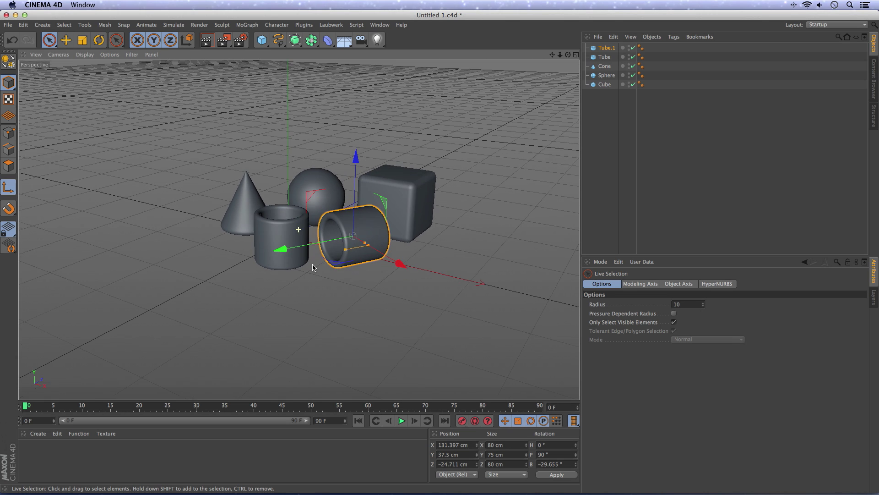
pyautogui.keyDown('alt'); pyautogui.moveTo(314, 255); pyautogui.dragTo(313, 298); pyautogui.keyUp('alt')
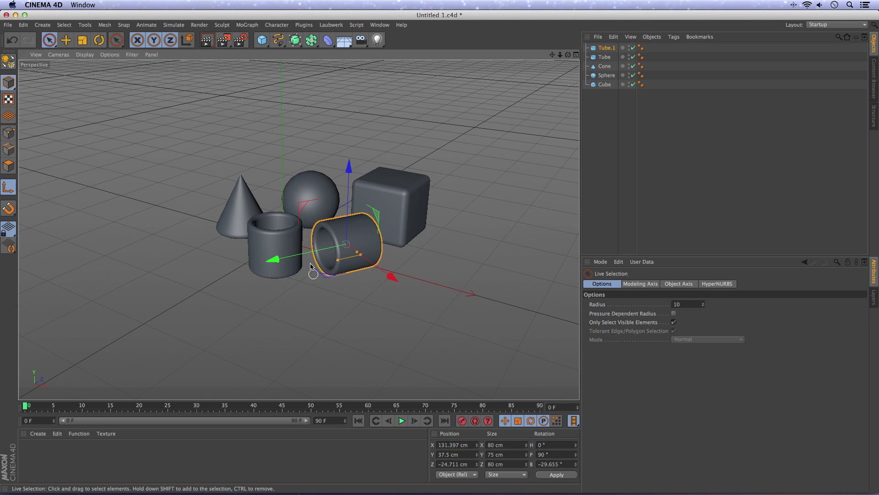
pyautogui.moveTo(343, 43); pyautogui.dragTo(363, 53)
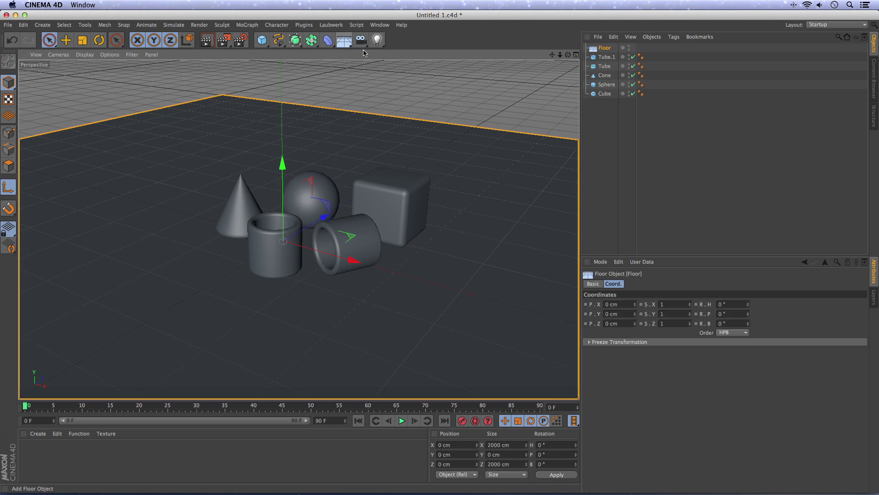
# Apply Bath_Stone from Presets > GSG_Texture_Kit > materials to the floor and preview-render it.
pyautogui.click(873, 87)
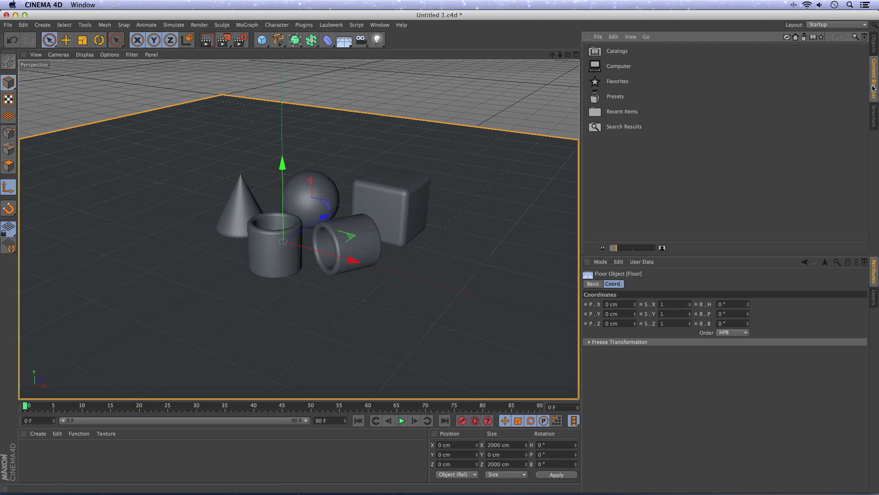
pyautogui.doubleClick(611, 97)
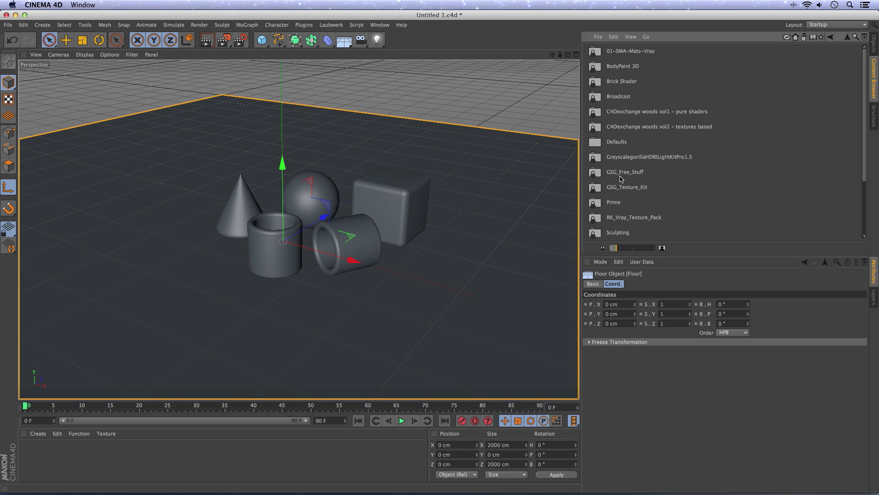
pyautogui.doubleClick(607, 187)
pyautogui.doubleClick(637, 66)
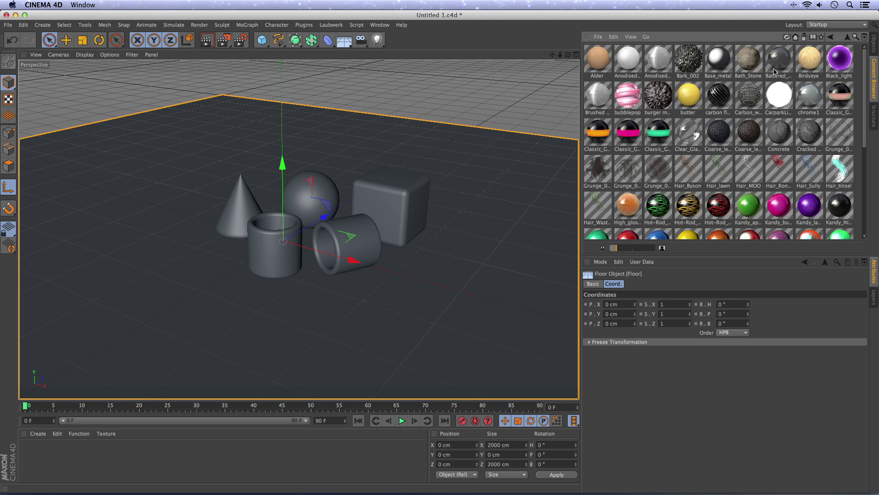
pyautogui.moveTo(744, 64); pyautogui.dragTo(487, 264)
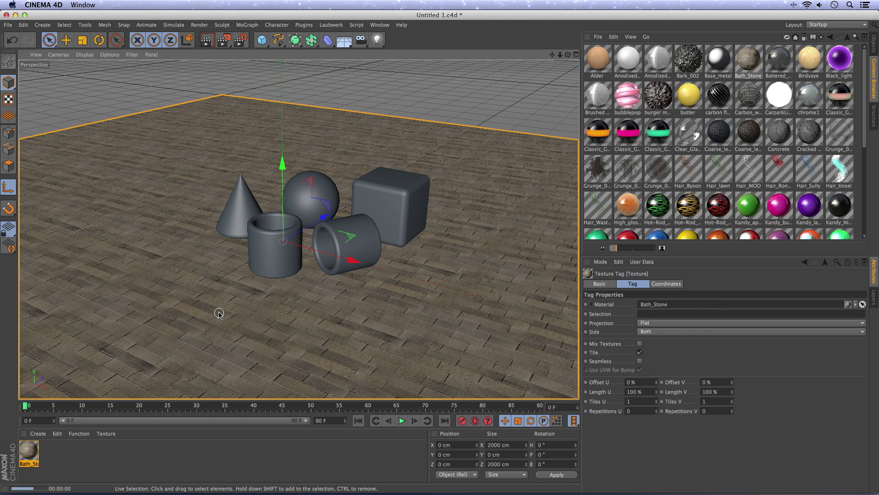
pyautogui.press('super+r')
pyautogui.click(231, 308)
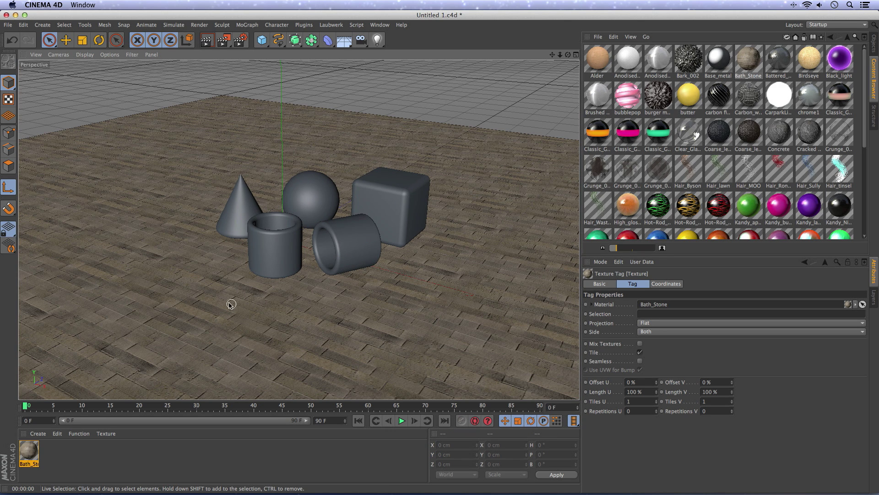
# Create a new material and name it White.
pyautogui.click(38, 433)
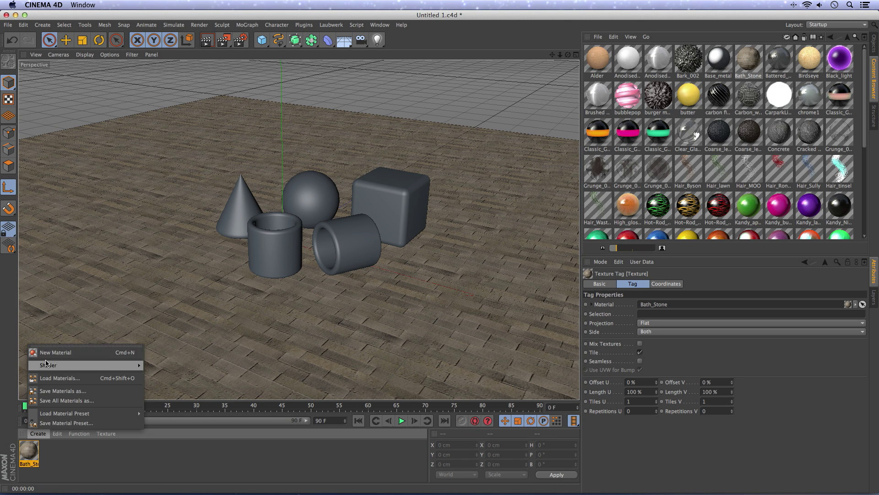
pyautogui.click(42, 352)
pyautogui.doubleClick(29, 450)
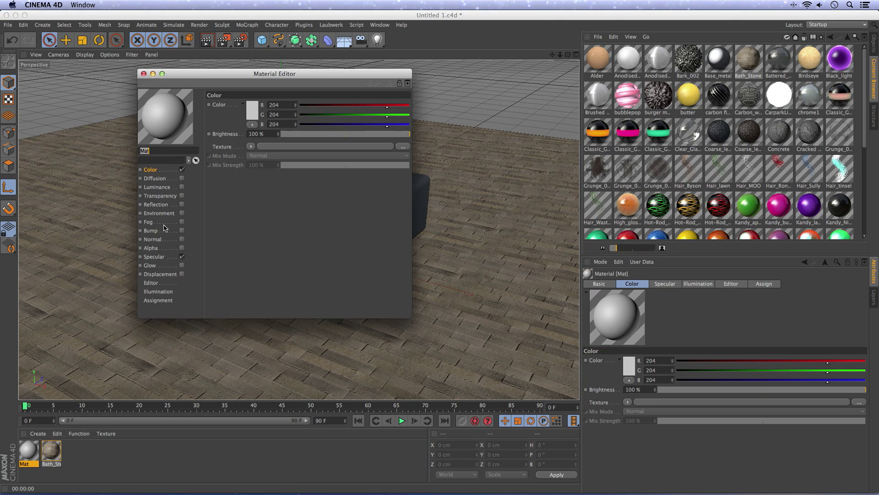
pyautogui.press('Return')
pyautogui.doubleClick(146, 151)
pyautogui.write('White')
pyautogui.press('Return')
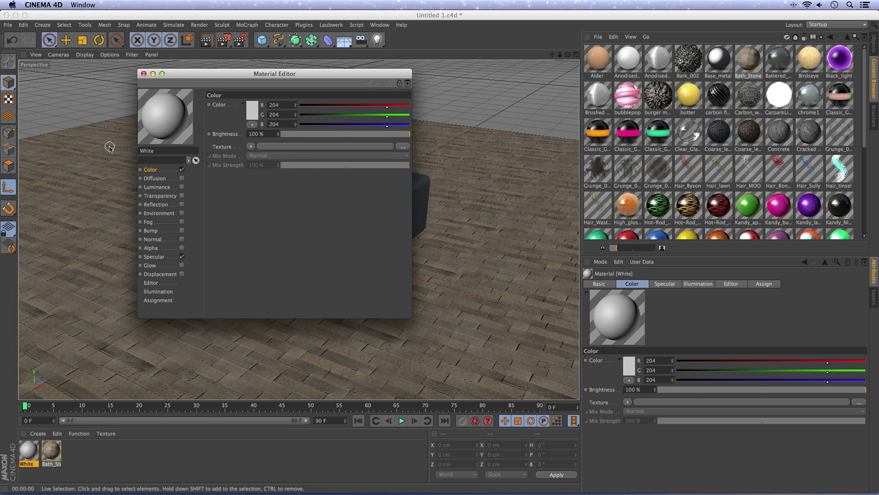
# Enable the White material's Reflection channel with a Fresnel texture.
pyautogui.click(182, 205)
pyautogui.click(250, 164)
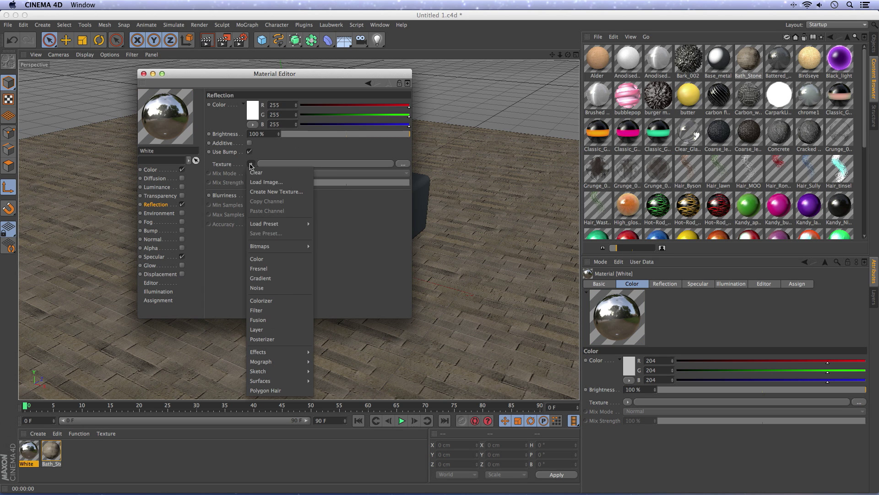
pyautogui.click(266, 269)
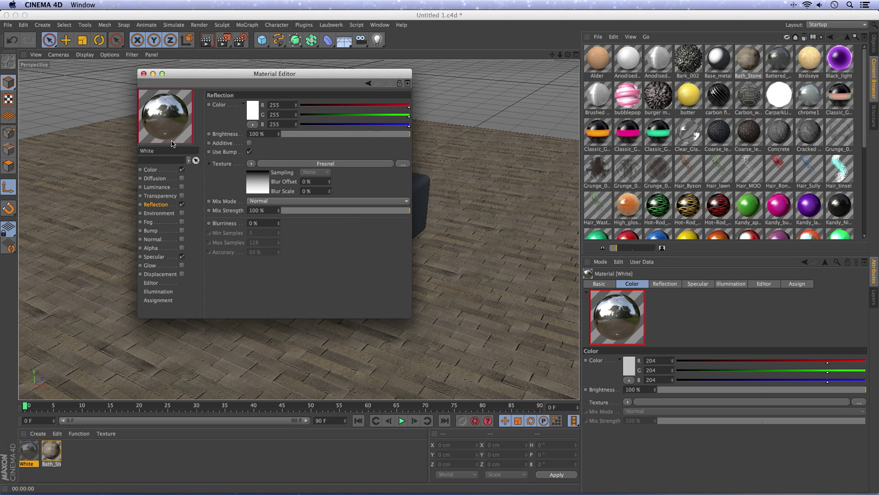
pyautogui.click(143, 74)
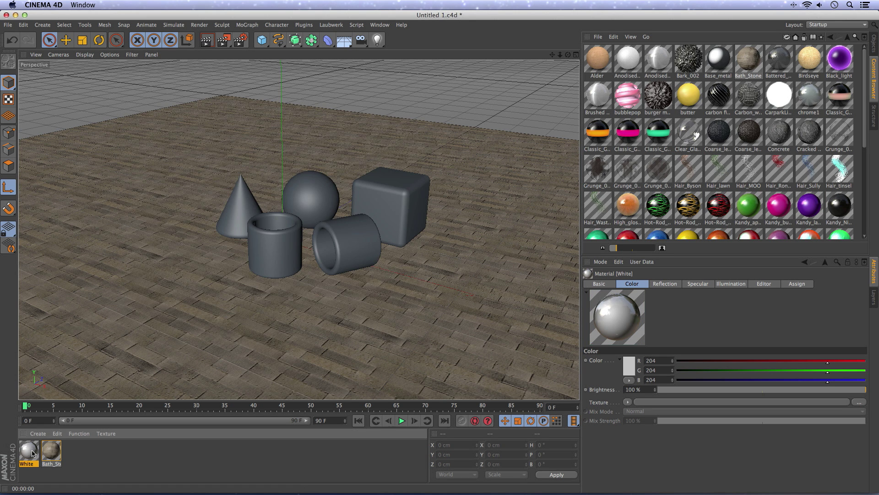
# Put the White material on the cone and copy its texture tag onto the tubes and other objects.
pyautogui.moveTo(32, 454); pyautogui.dragTo(237, 220)
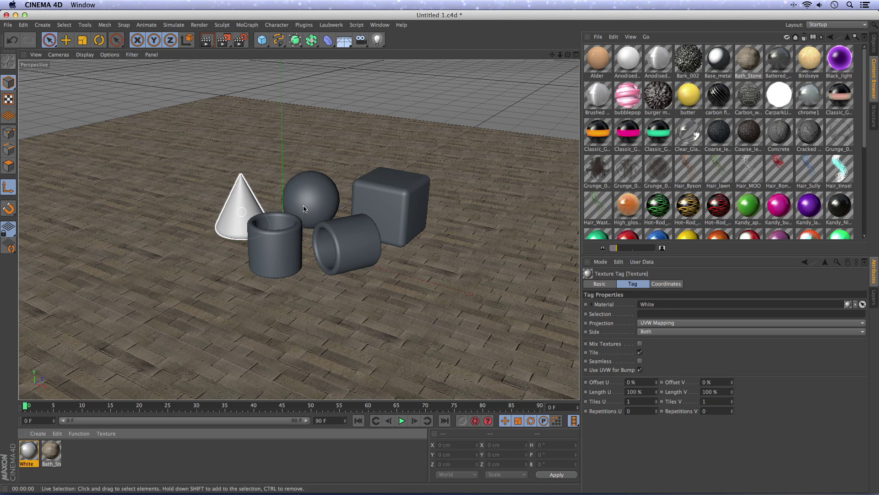
pyautogui.click(875, 51)
pyautogui.keyDown('alt'); pyautogui.moveTo(650, 75); pyautogui.dragTo(650, 93); pyautogui.keyUp('alt')
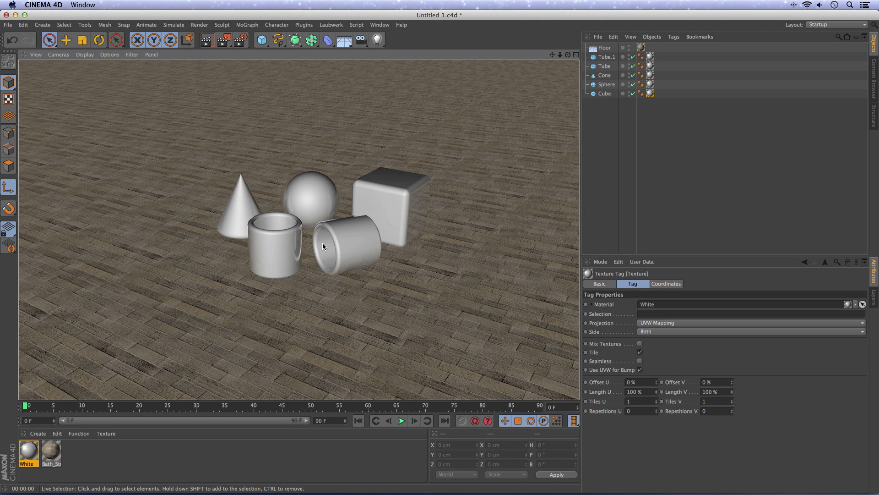
pyautogui.scroll(10, 320, 234)
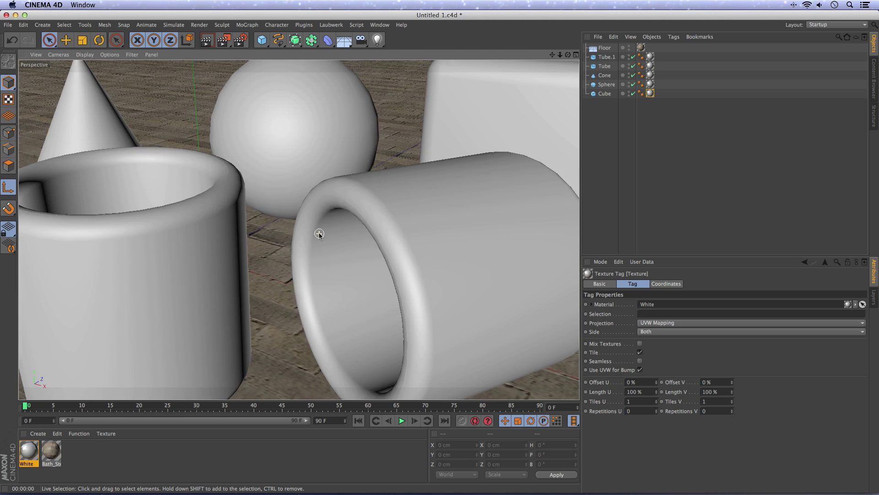
pyautogui.scroll(-10, 320, 233)
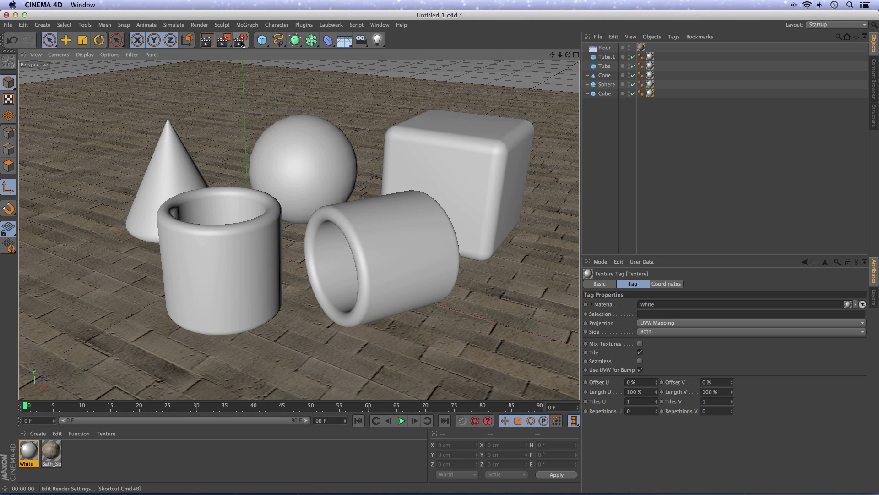
pyautogui.click(241, 42)
# Add a Global Illumination effect with Diffuse Depth 2 and Gamma 0.8.
pyautogui.click(68, 175)
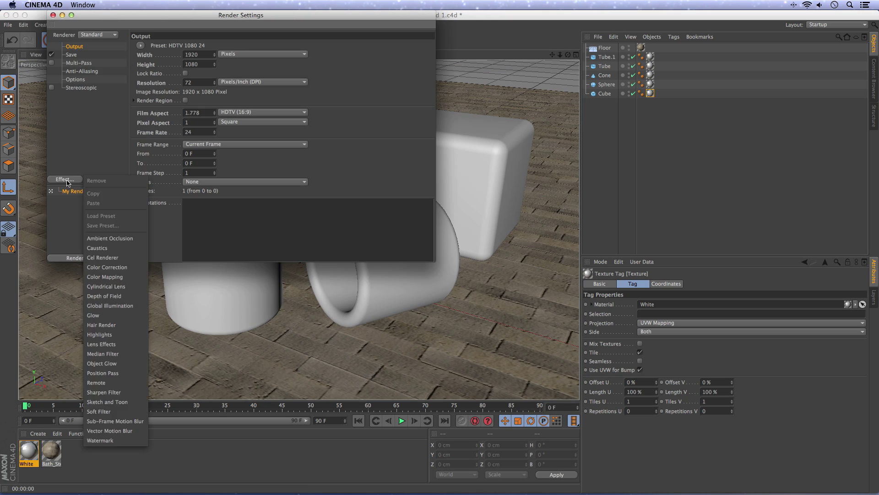
pyautogui.click(116, 309)
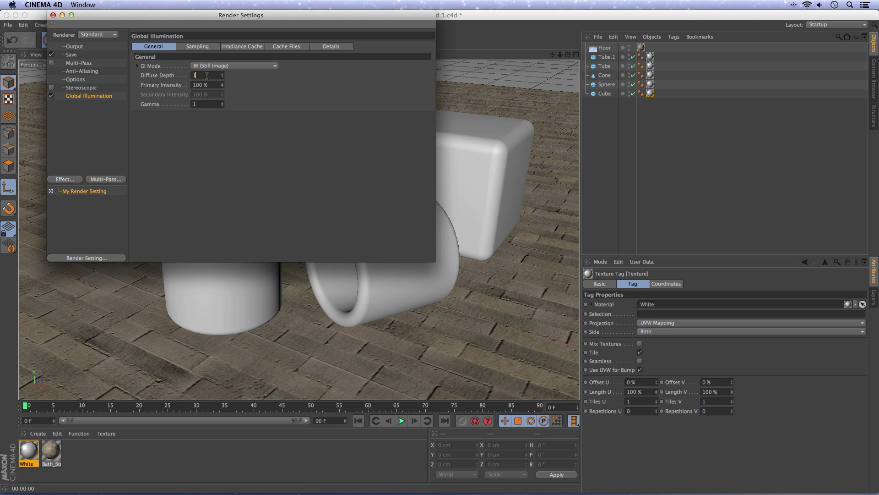
pyautogui.moveTo(207, 76); pyautogui.dragTo(179, 75)
pyautogui.write('2')
pyautogui.press('Return')
pyautogui.click(242, 46)
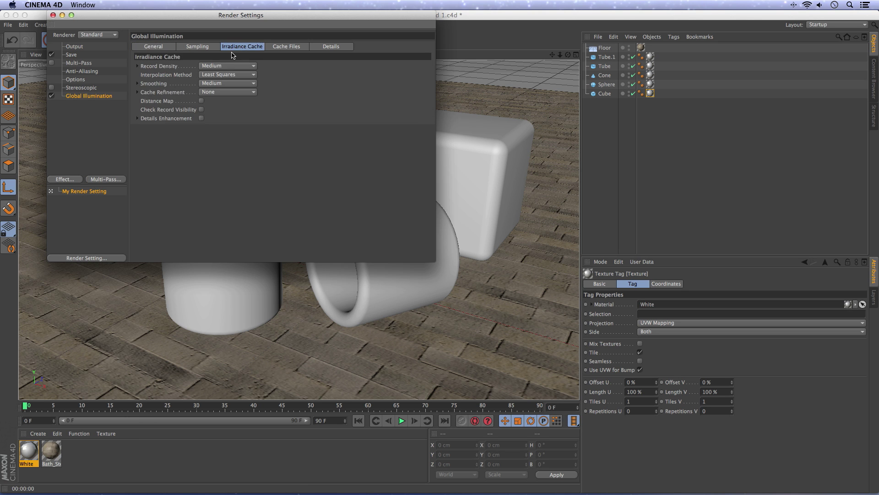
pyautogui.click(197, 46)
pyautogui.click(154, 46)
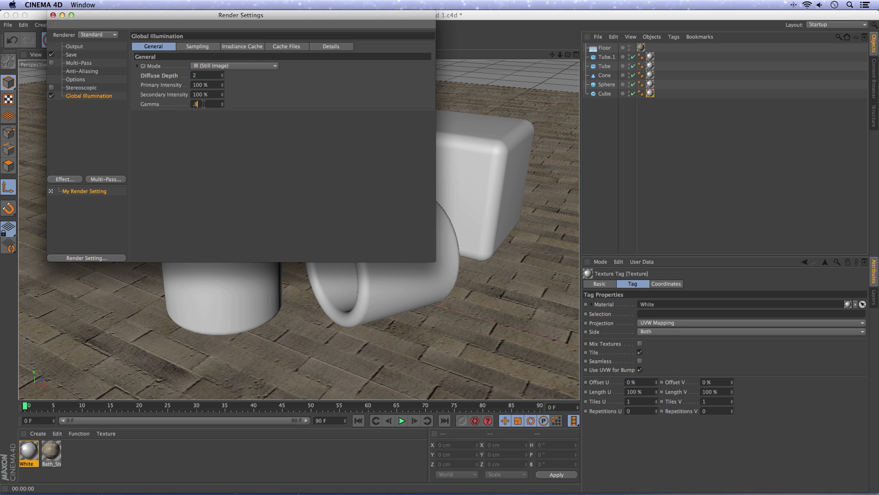
pyautogui.click(203, 104)
pyautogui.write('.8')
pyautogui.press('Return')
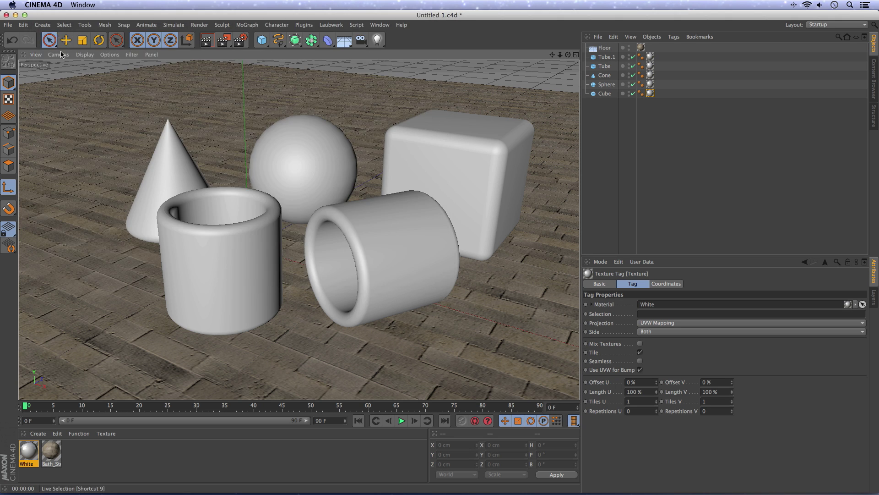
# Close Render Settings and run a test viewport render, then stop it.
pyautogui.click(52, 15)
pyautogui.hotkey('ctrl', 'r')
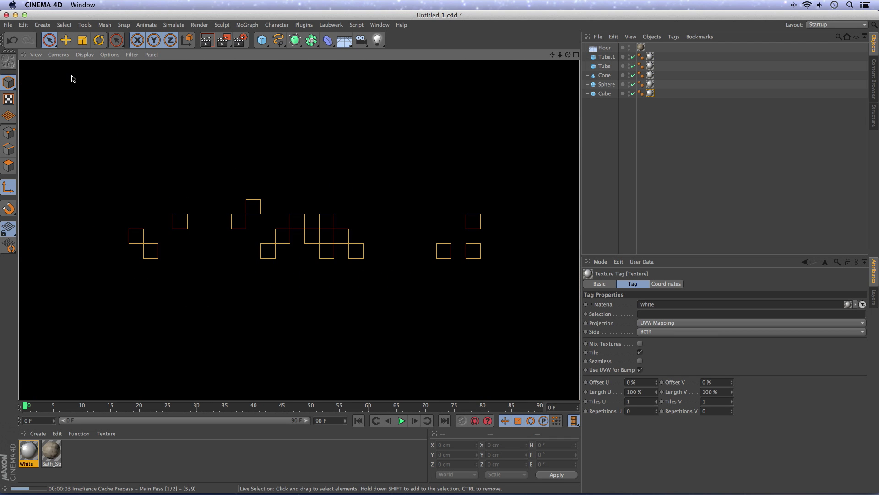
pyautogui.press('Escape')
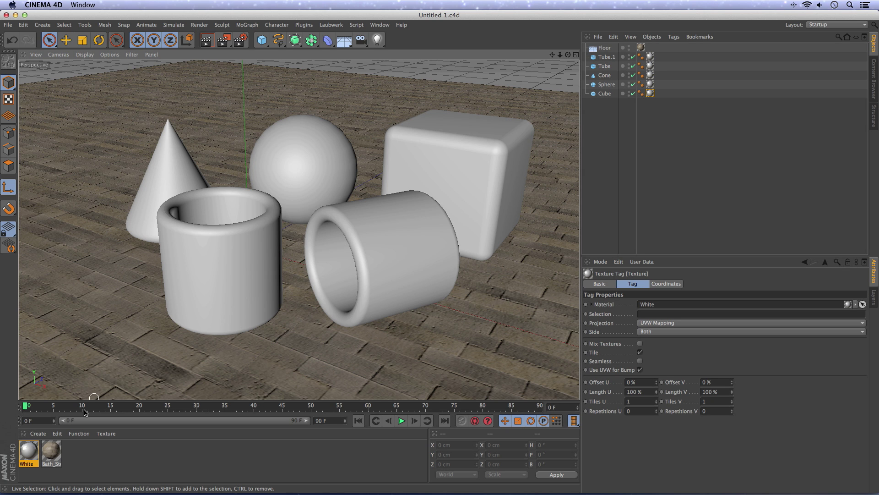
# Create a new material named HDRI with specular turned off.
pyautogui.click(38, 433)
pyautogui.click(54, 353)
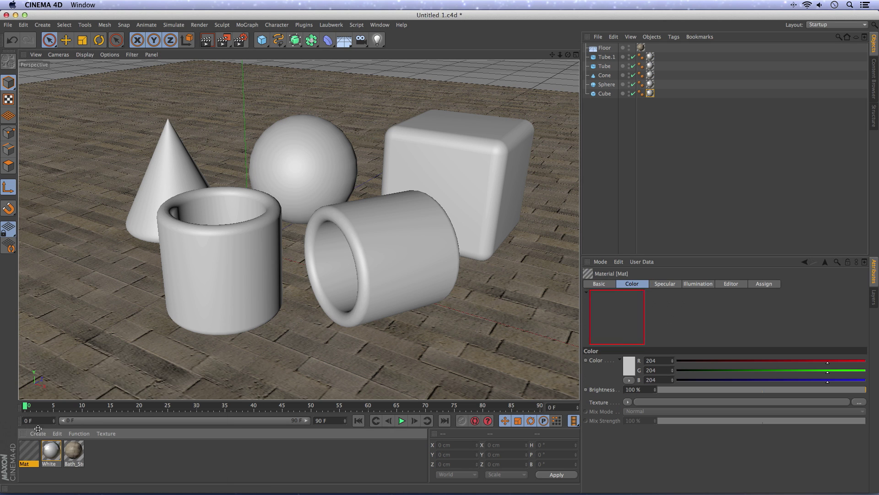
pyautogui.doubleClick(32, 451)
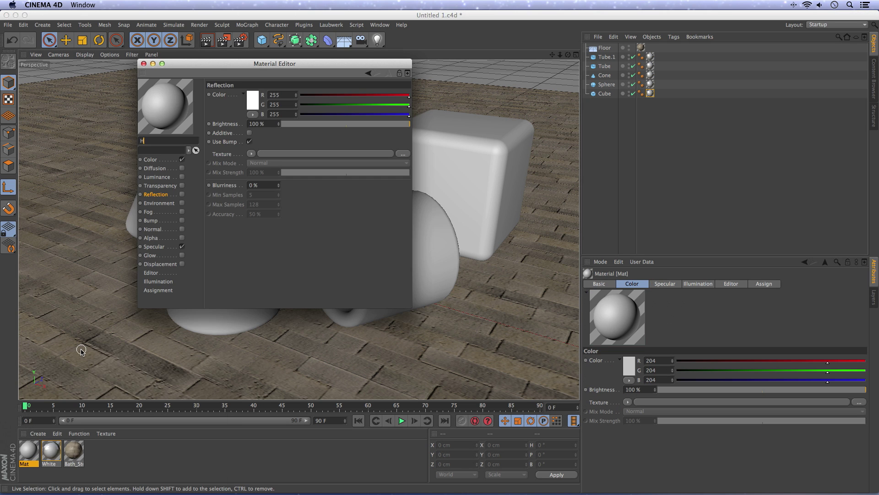
pyautogui.write('HDRI')
pyautogui.press('Return')
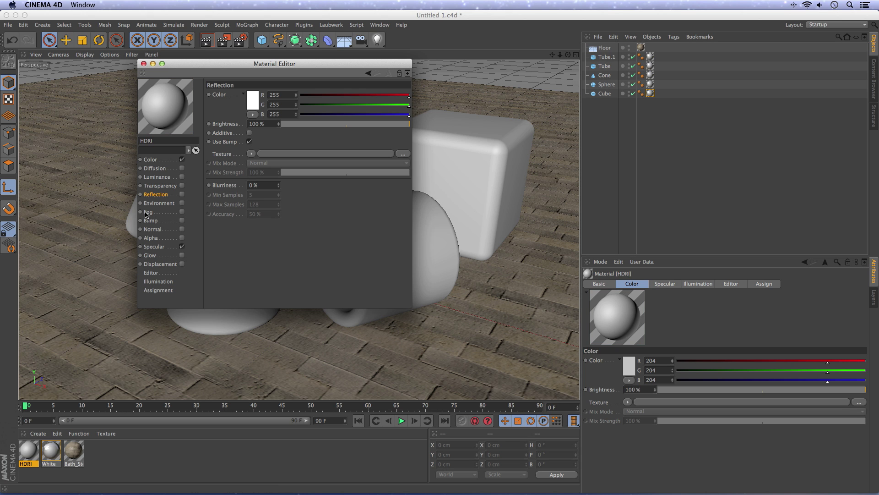
pyautogui.click(181, 247)
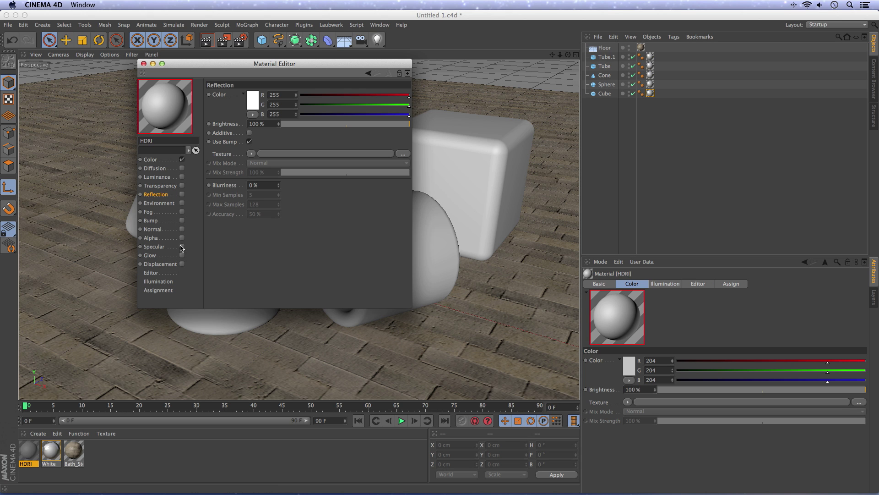
# Load the HDRI/01.jpg panorama as the HDRI material's colour texture without copying it.
pyautogui.click(151, 159)
pyautogui.click(248, 136)
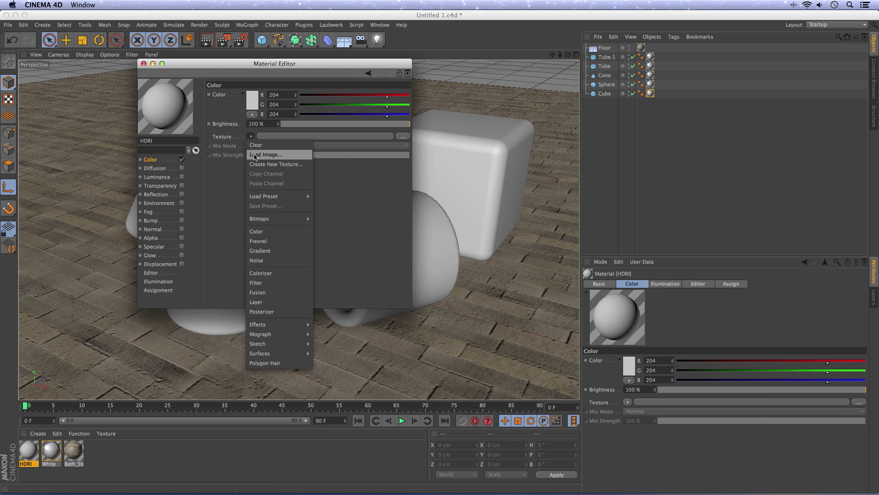
pyautogui.click(254, 156)
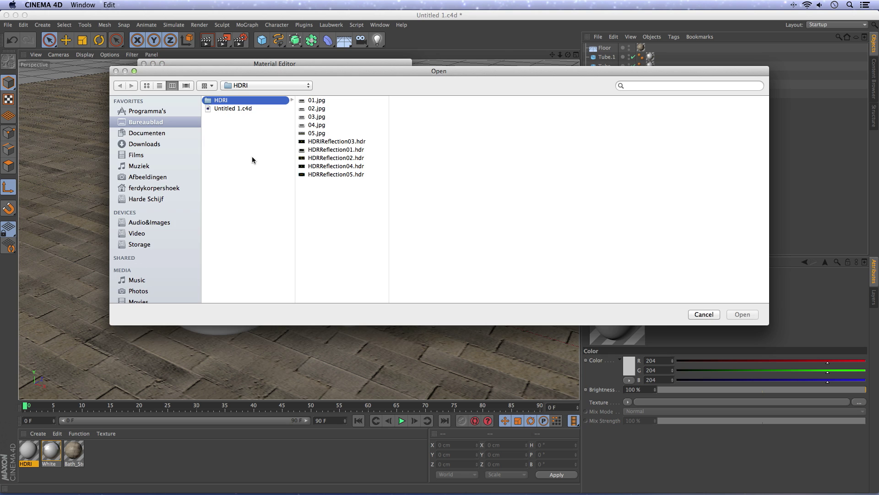
pyautogui.click(319, 101)
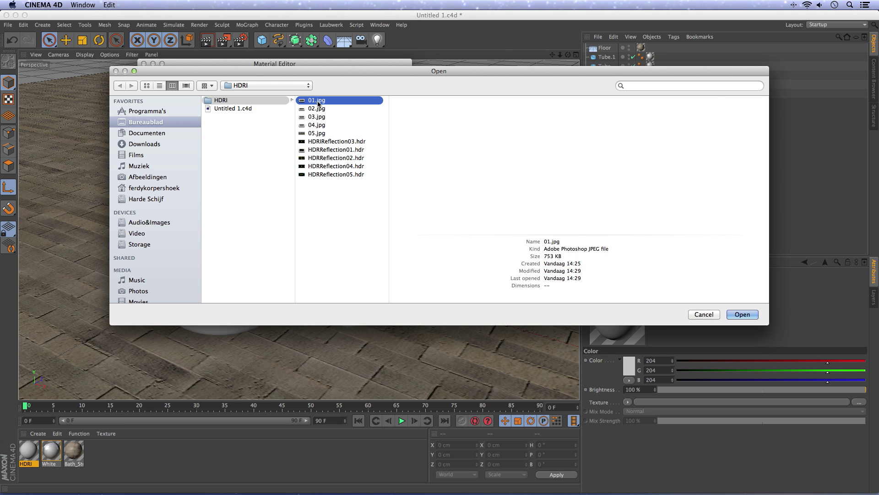
pyautogui.click(335, 150)
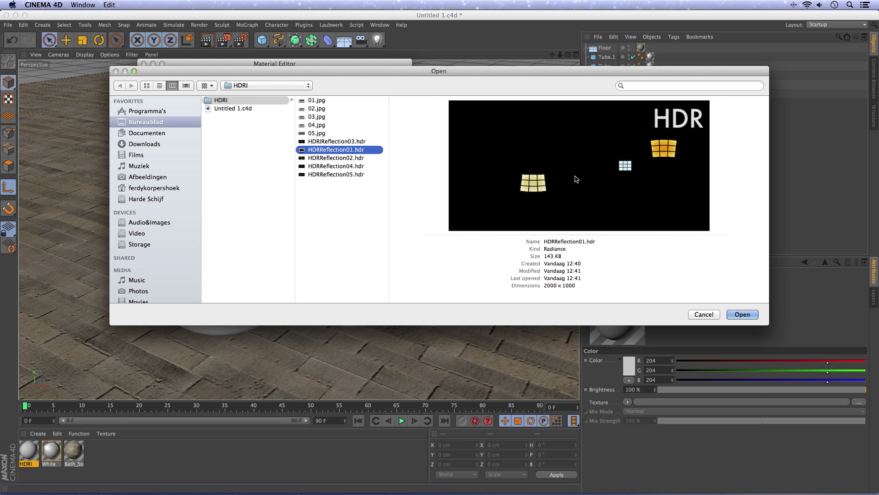
pyautogui.click(316, 101)
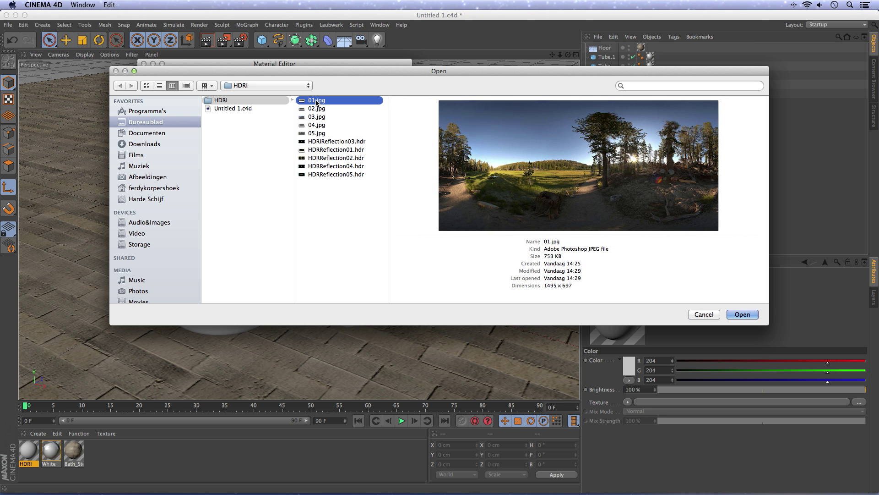
pyautogui.click(743, 315)
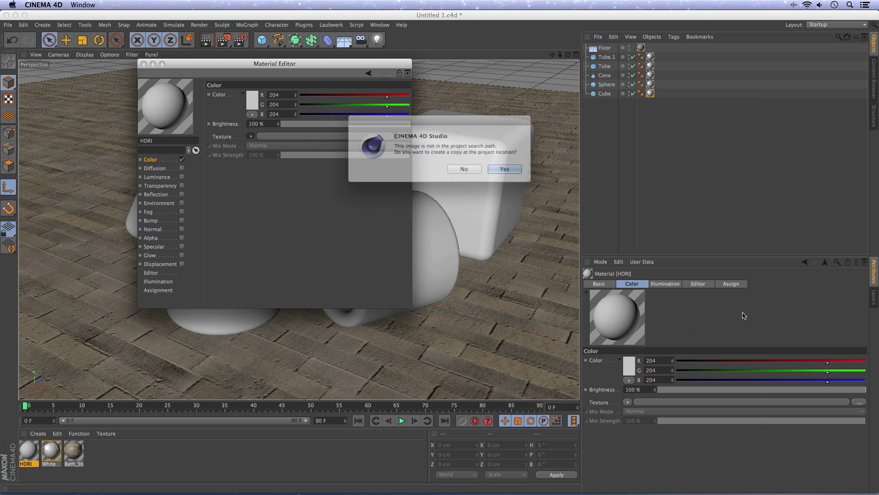
pyautogui.click(457, 170)
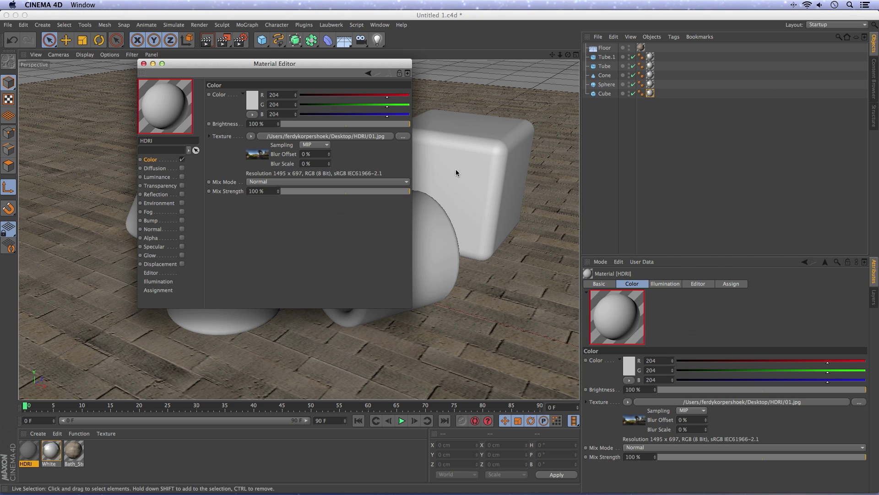
pyautogui.click(143, 64)
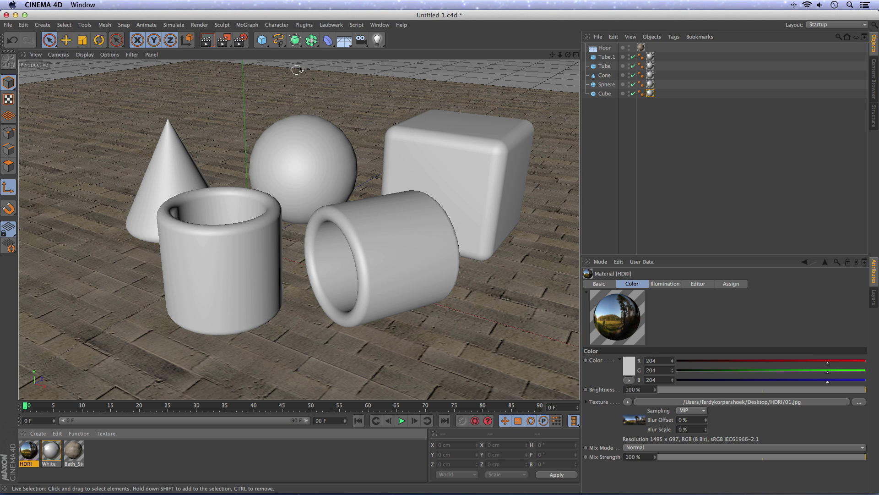
# Add a Sky object wearing the HDRI material and render the viewport.
pyautogui.moveTo(344, 44); pyautogui.dragTo(366, 70)
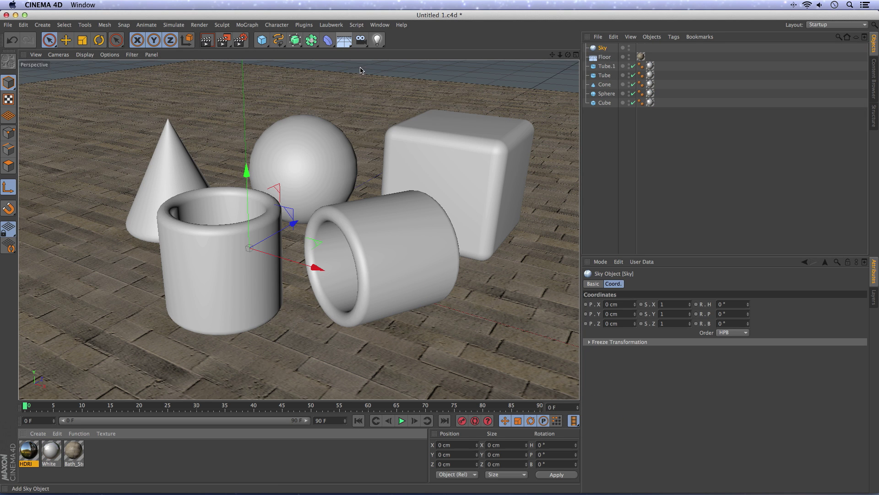
pyautogui.moveTo(30, 454); pyautogui.dragTo(600, 49)
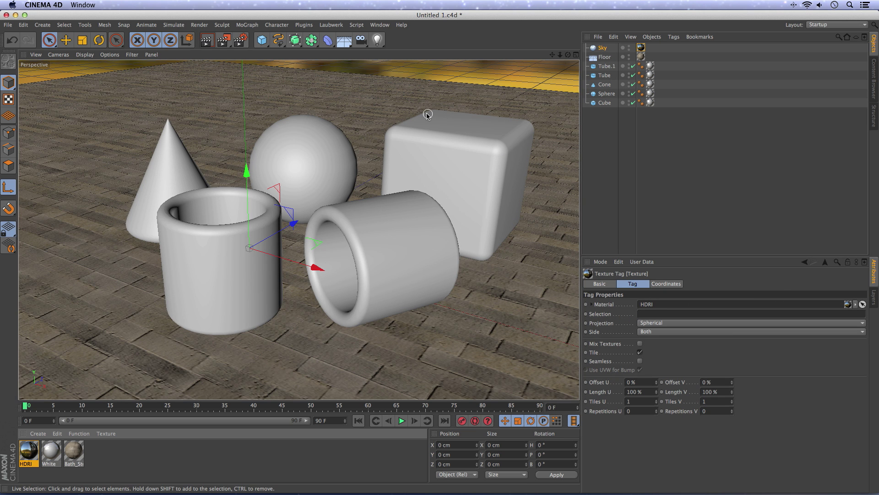
pyautogui.hotkey('ctrl', 'r')
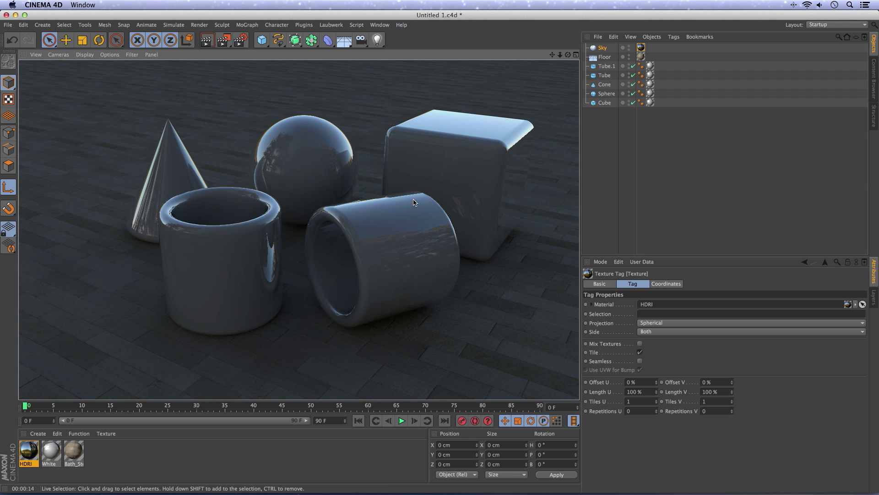
# Set anti-aliasing to Best with Min Level 2x2 and Max Level 8x8.
pyautogui.click(240, 39)
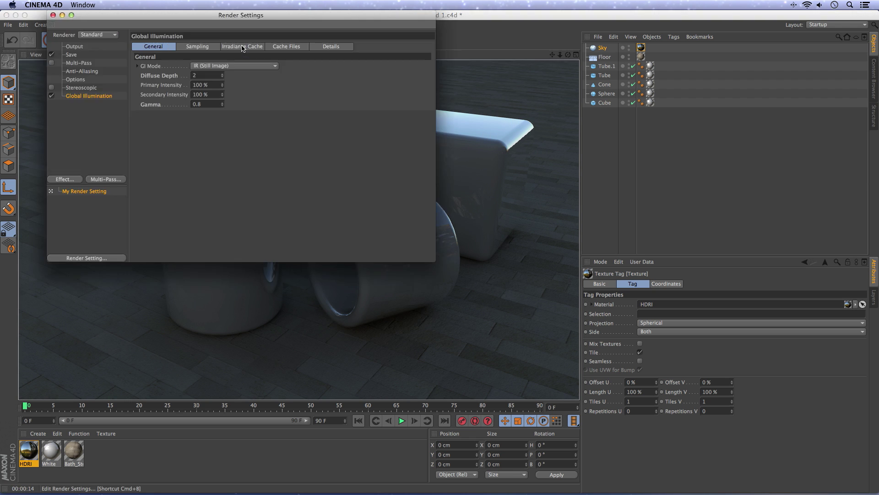
pyautogui.click(76, 72)
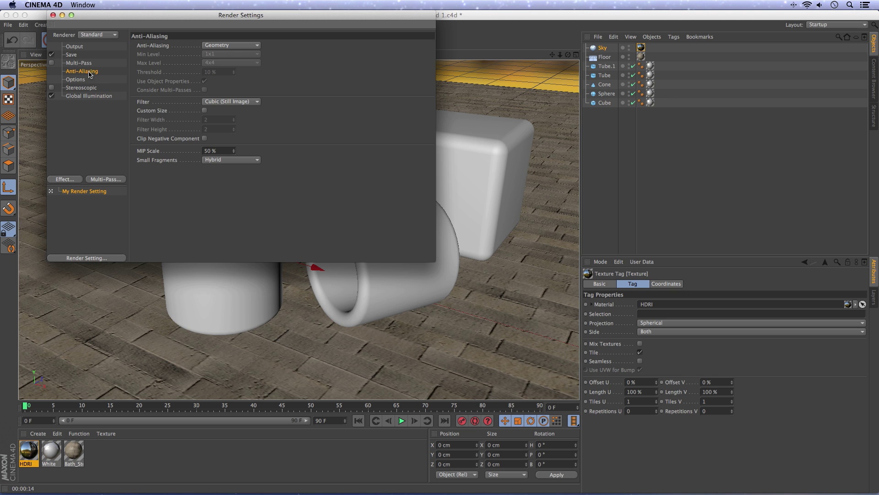
pyautogui.click(223, 46)
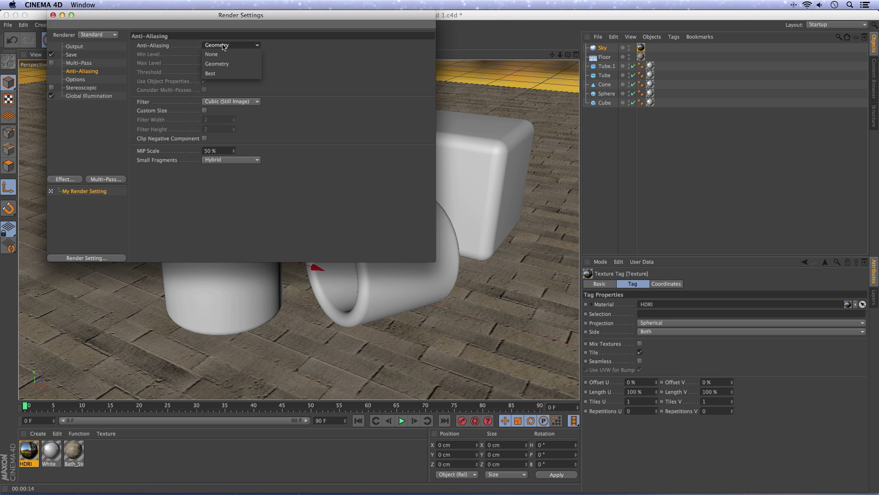
pyautogui.click(216, 74)
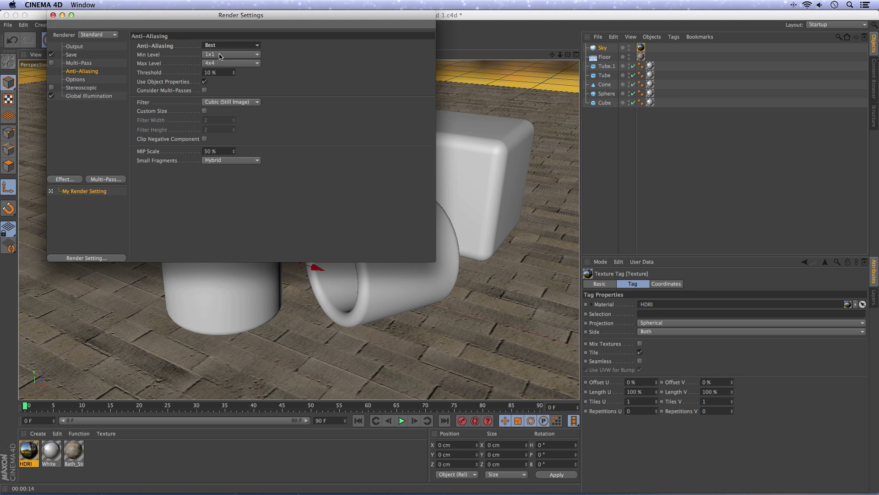
pyautogui.click(220, 55)
pyautogui.click(218, 73)
pyautogui.click(218, 64)
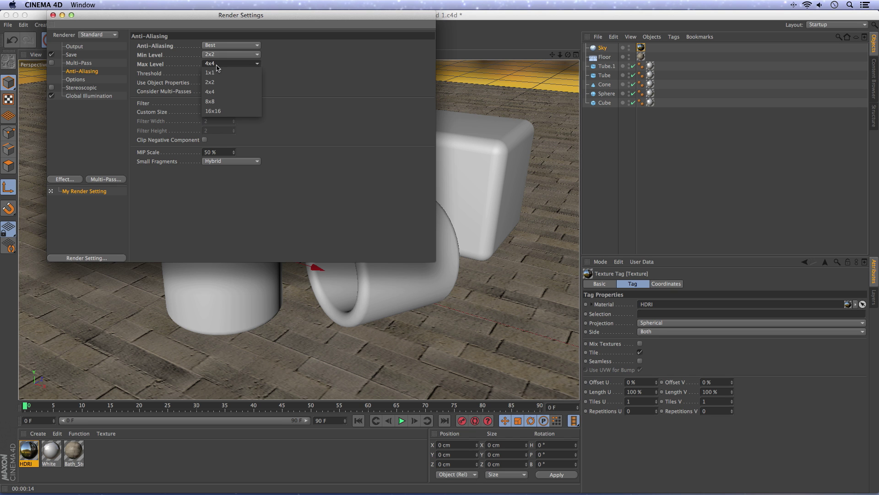
pyautogui.click(215, 100)
# Render the view again with the new anti-aliasing, then clear the render.
pyautogui.click(53, 15)
pyautogui.click(207, 40)
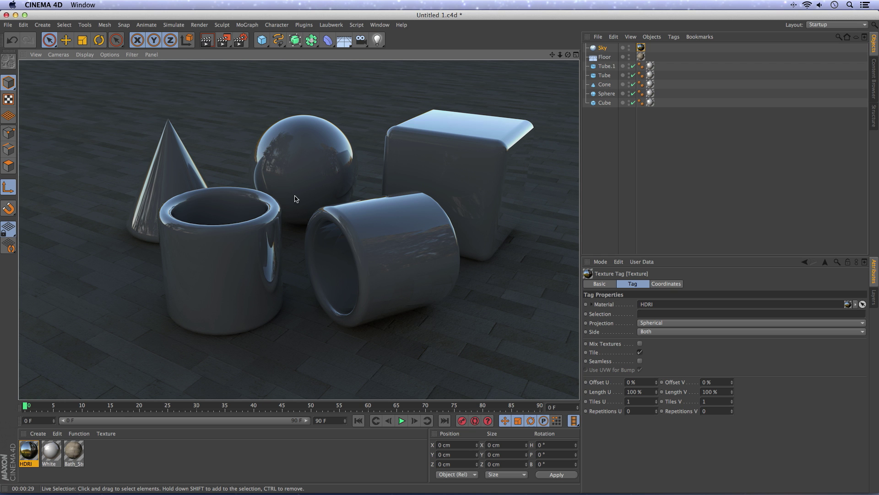
pyautogui.click(29, 450)
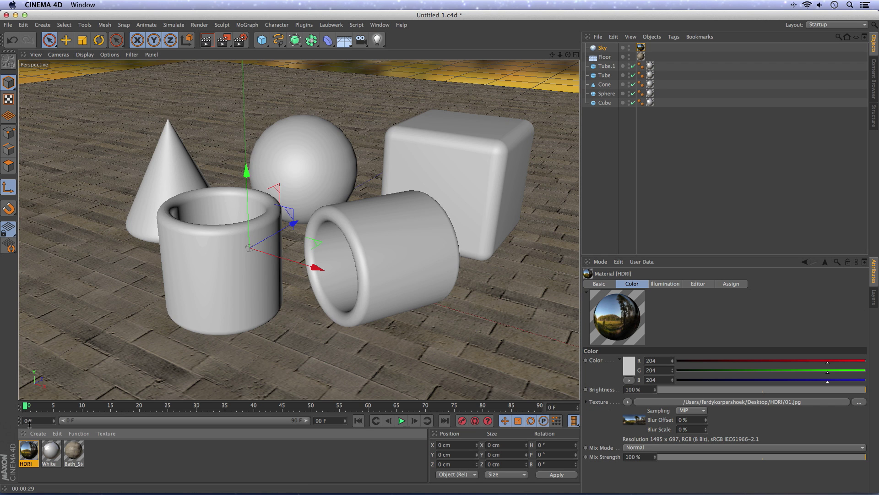
# Swap the HDRI material's texture to HDRReflection02.hdr without copying it, and re-render the view.
pyautogui.doubleClick(31, 454)
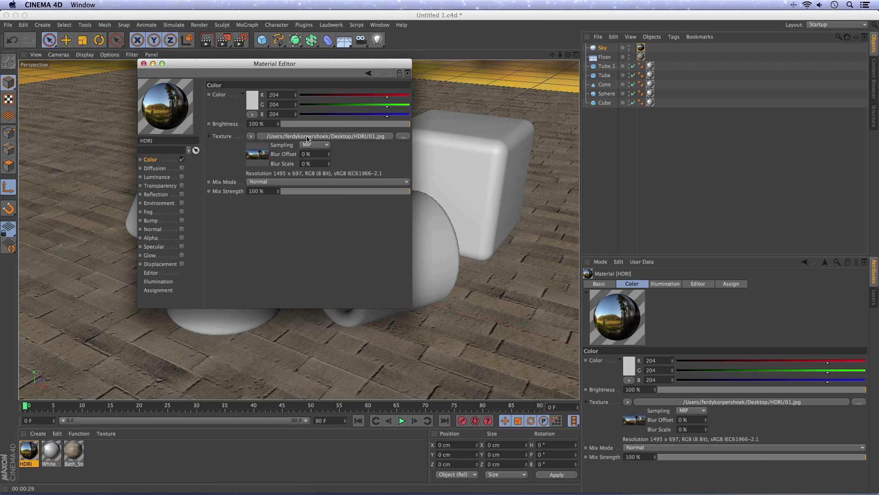
pyautogui.click(403, 136)
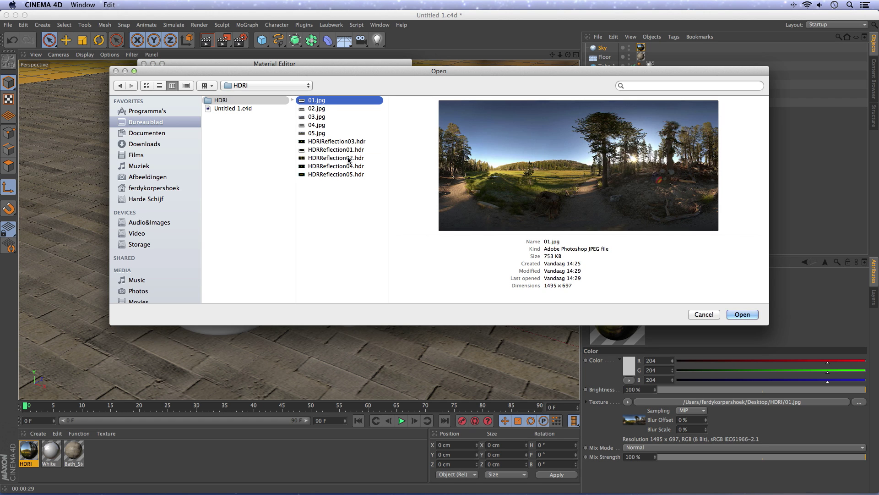
pyautogui.click(349, 158)
pyautogui.click(736, 314)
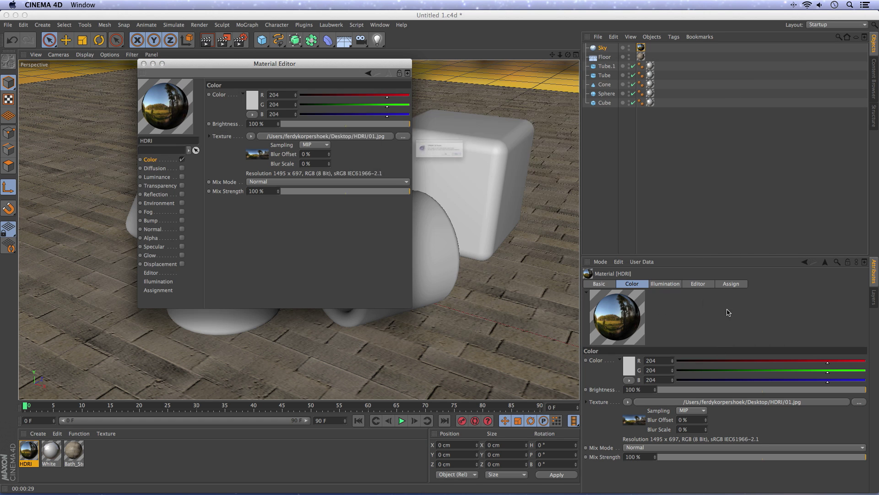
pyautogui.click(453, 171)
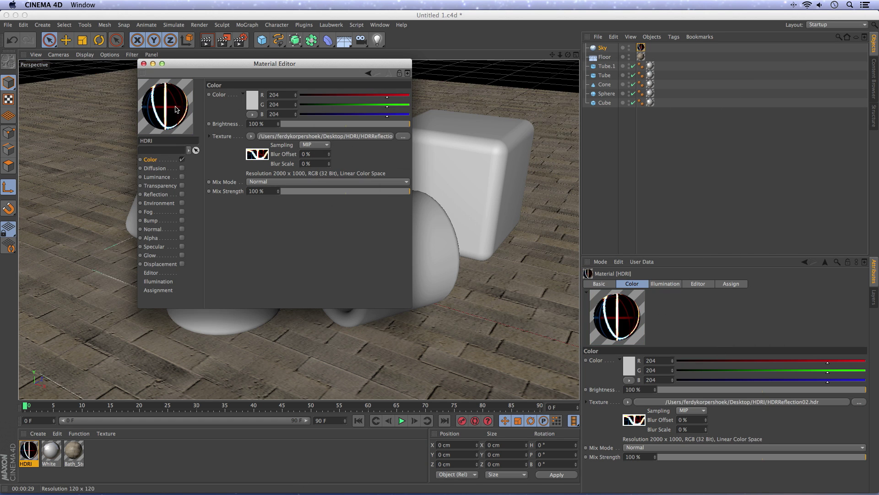
pyautogui.click(144, 64)
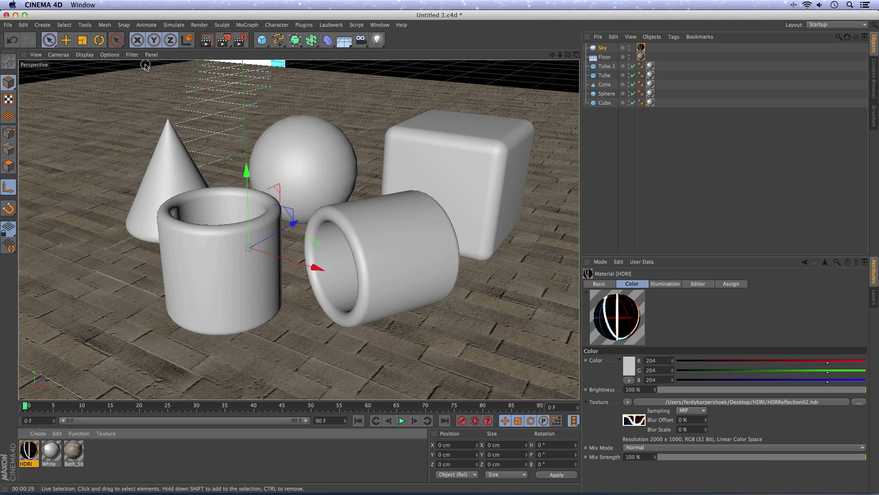
pyautogui.click(208, 41)
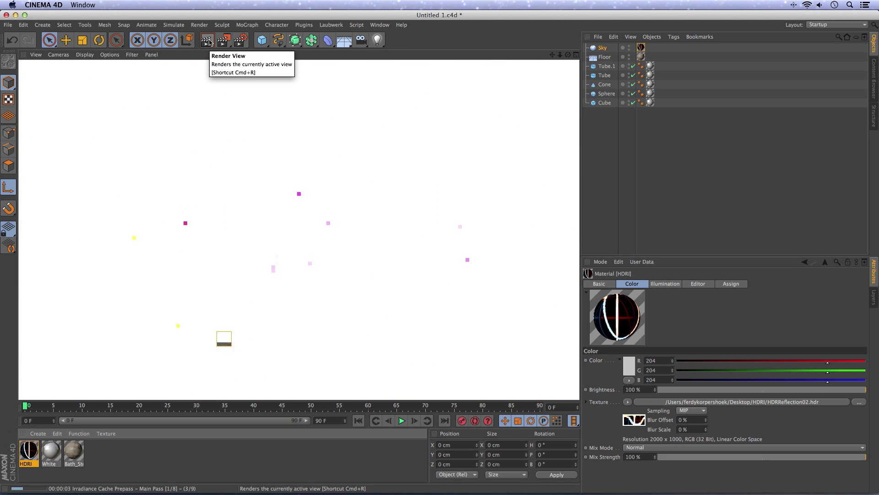
pyautogui.doubleClick(29, 450)
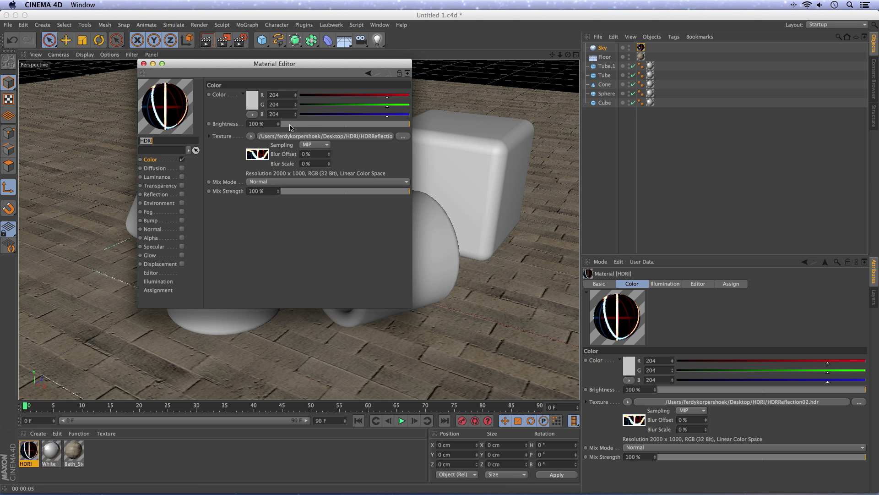
# Give the HDRI material 0% Brightness and 10% Mix Strength, then render the purple-lit scene.
pyautogui.moveTo(289, 127); pyautogui.dragTo(279, 125)
pyautogui.moveTo(275, 191); pyautogui.dragTo(237, 191)
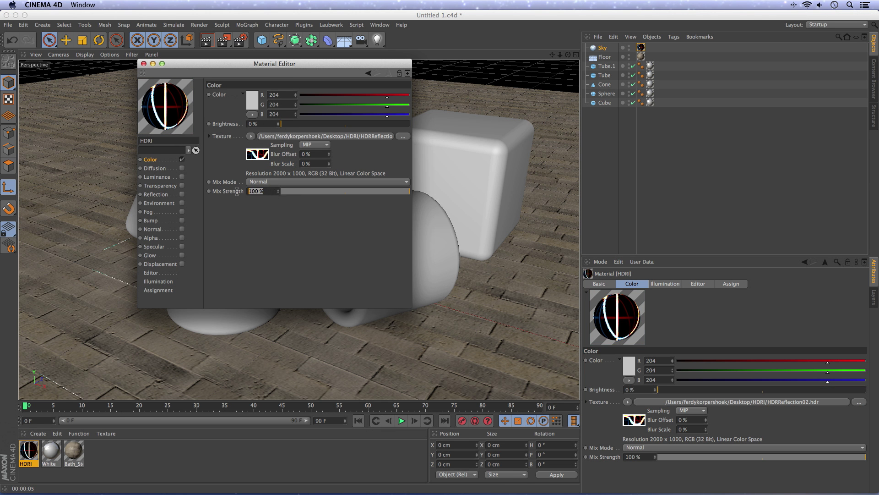
pyautogui.write('10')
pyautogui.press('Return')
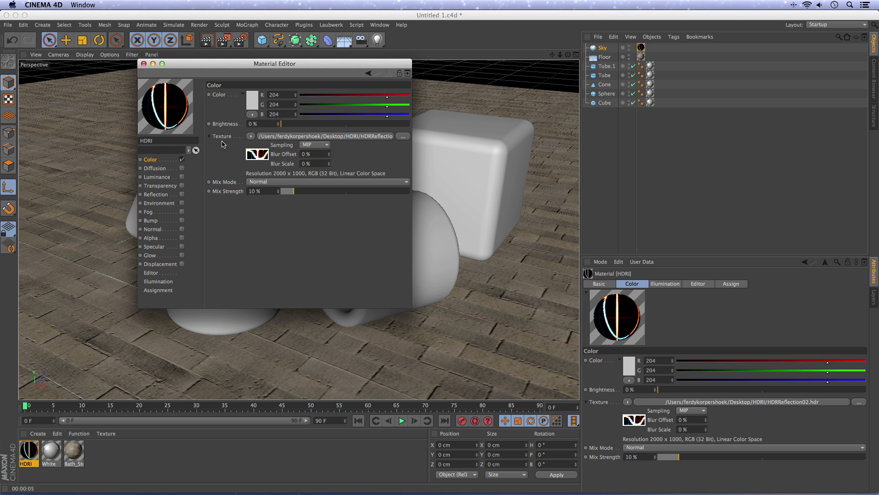
pyautogui.click(144, 63)
pyautogui.click(207, 40)
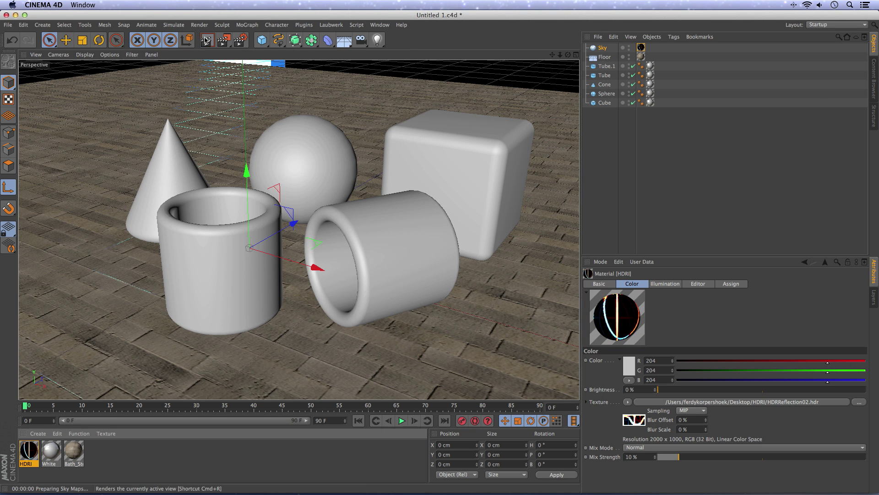